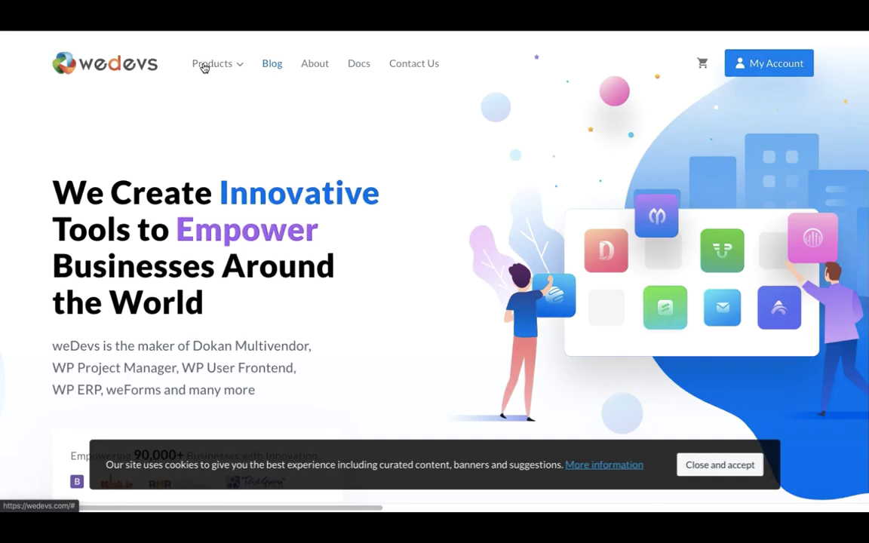
View the WP Project Manager Pro product page, and check the installed WordPress plugins for WP Project Manager and its Pro version
left_click(201, 64)
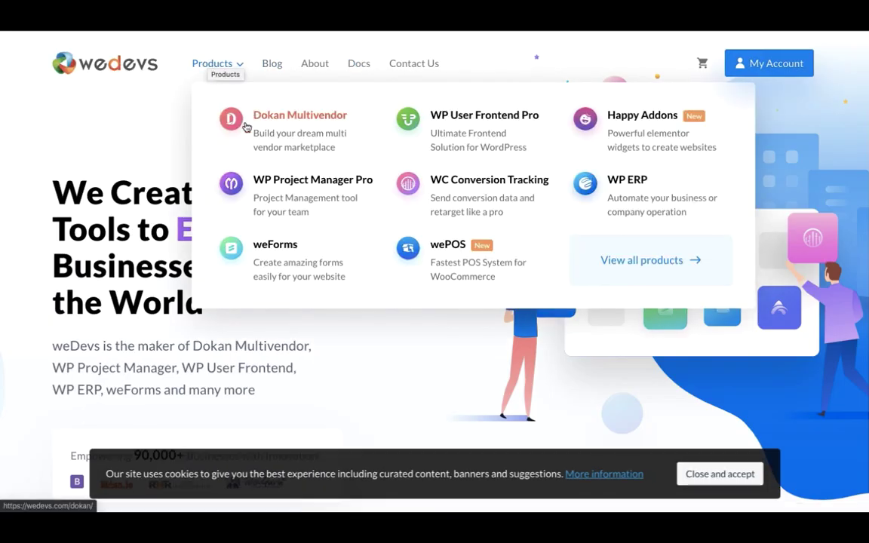
left_click(282, 200)
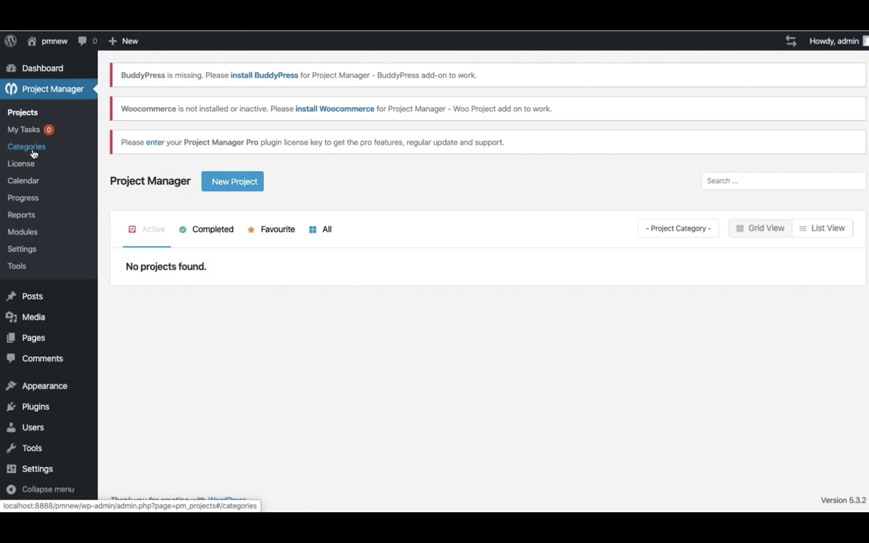
left_click(54, 414)
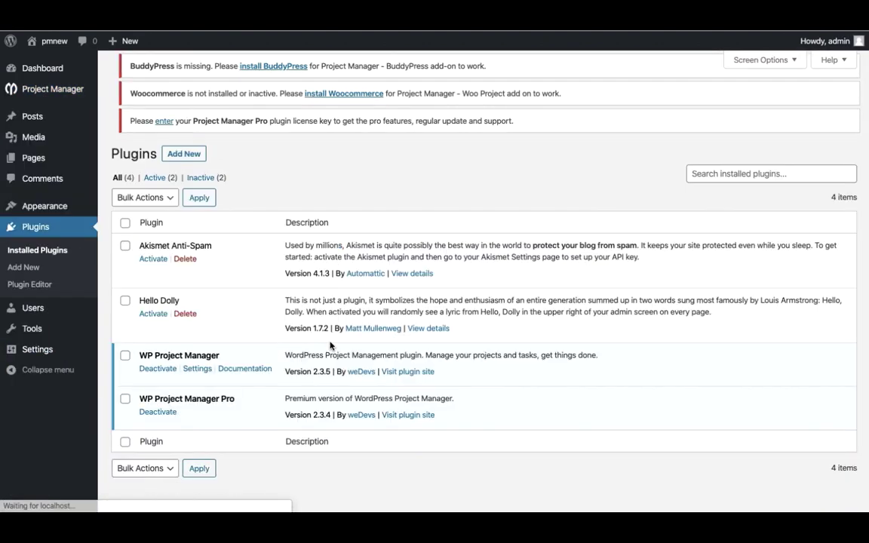
scroll(352, 342, "down", 1)
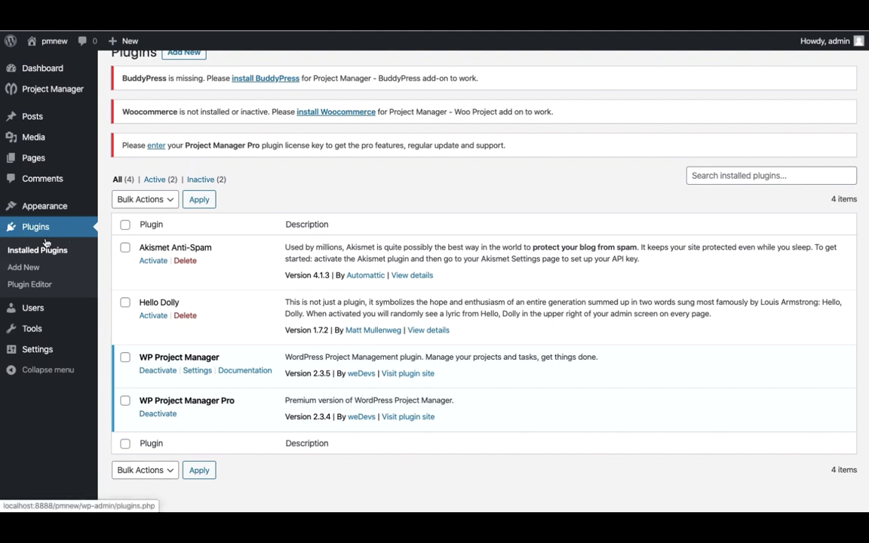
Create a project category named Party Management, with the host's first name and the word Party as its description
mouse_move(45, 89)
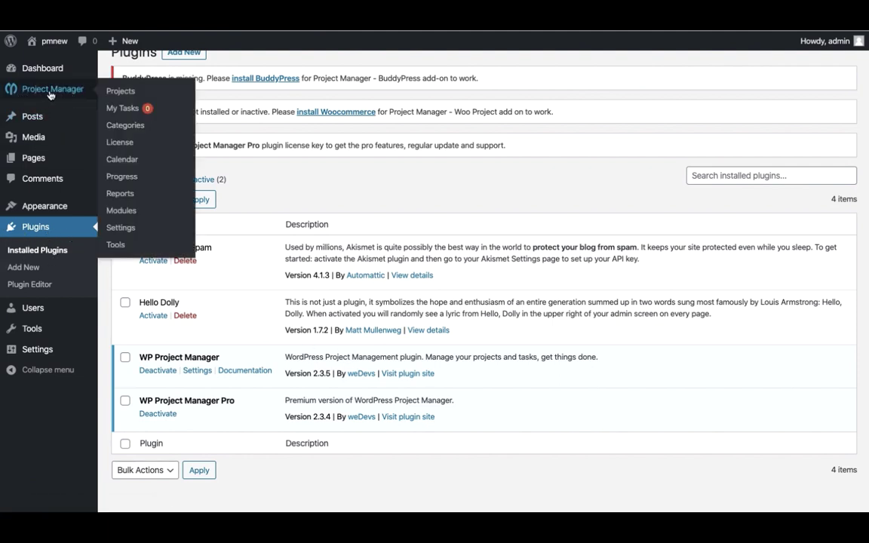
left_click(126, 127)
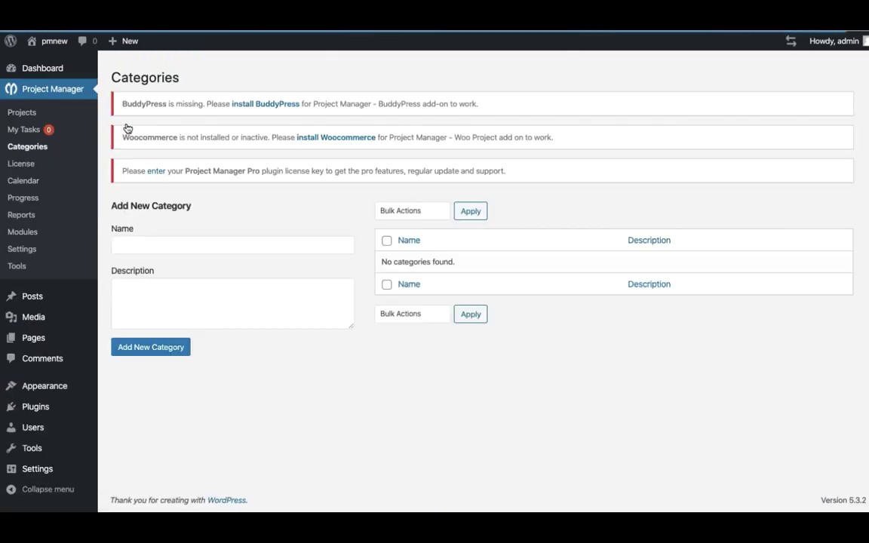
left_click(160, 244)
type("Party Management")
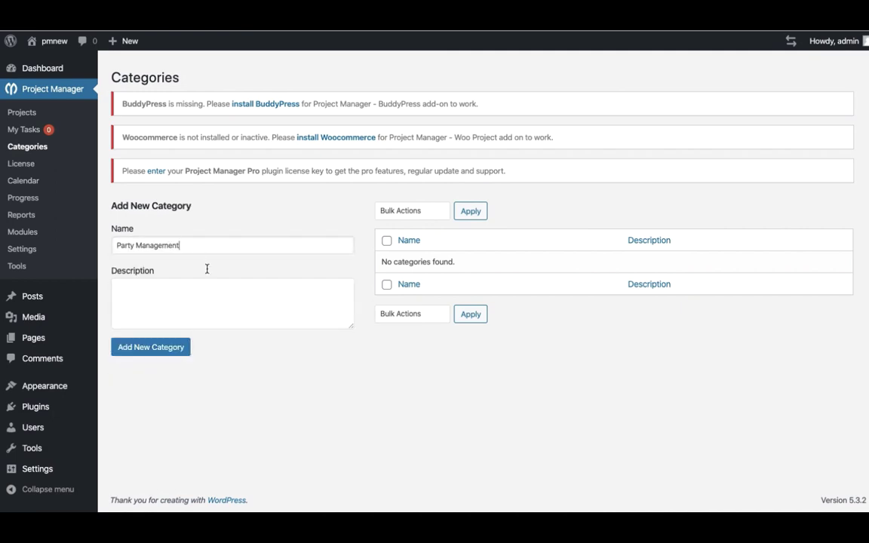
left_click(279, 295)
type("Ruth's Party")
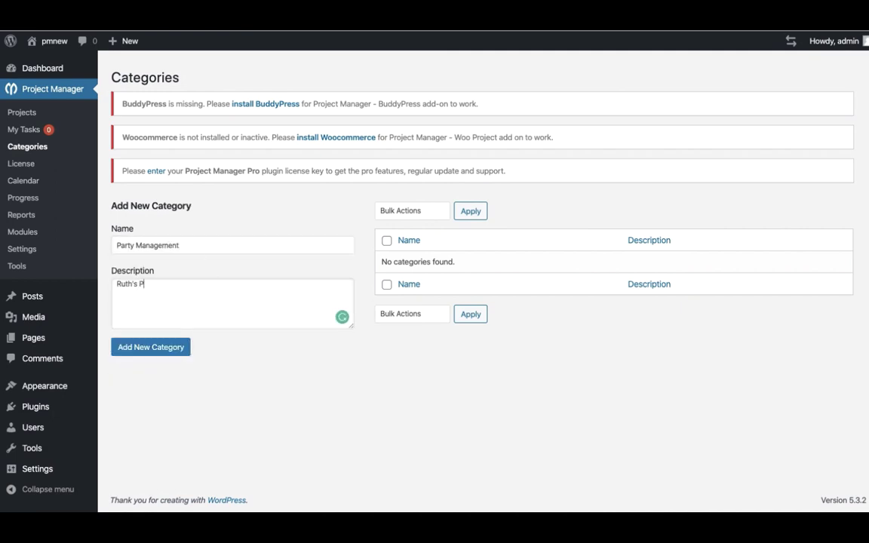
left_click(160, 351)
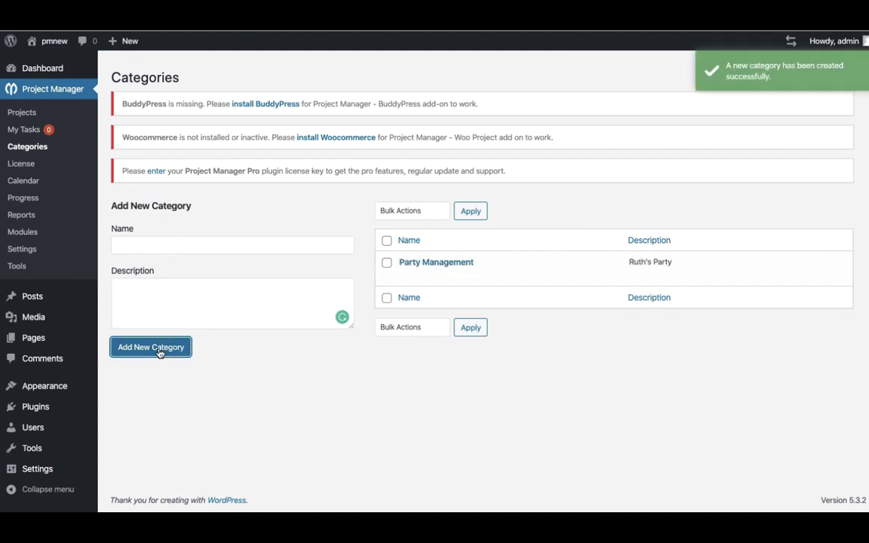
Create a new project titled with the host's first name and the word Party, in the Party Management category
left_click(22, 112)
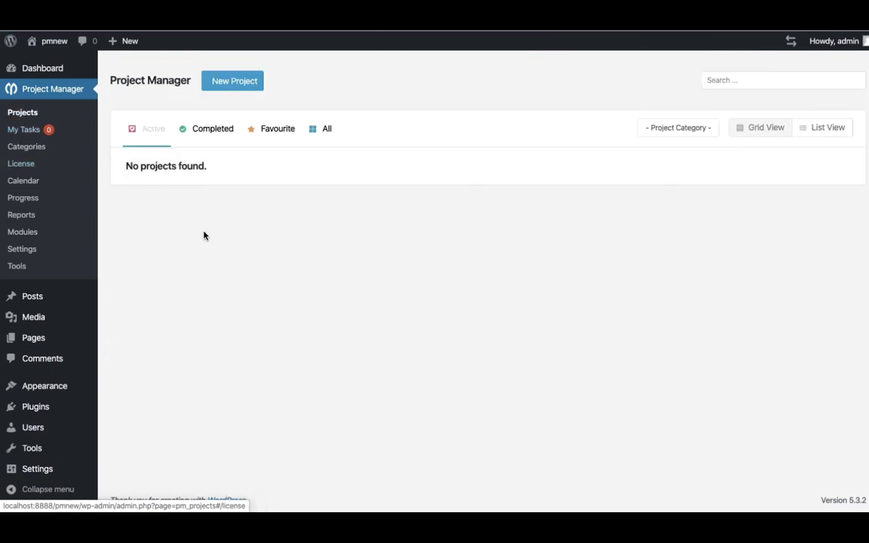
left_click(246, 89)
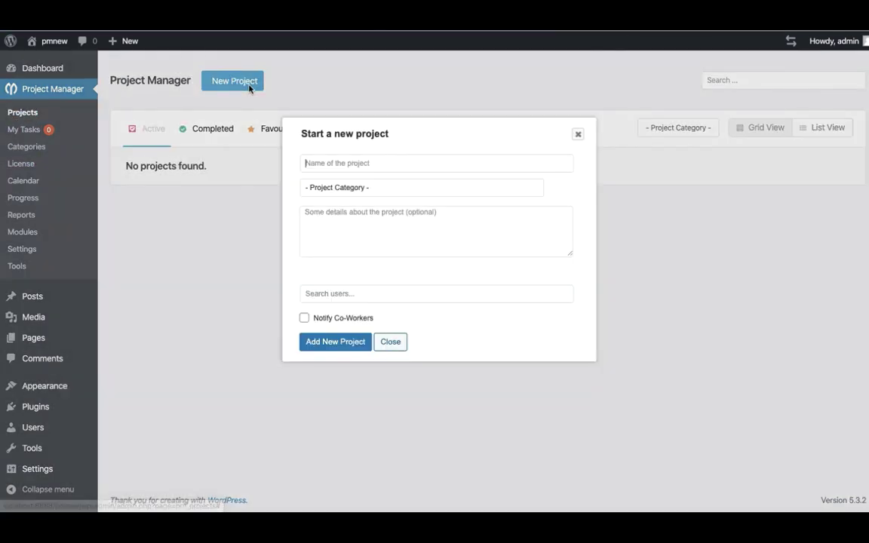
left_click(339, 163)
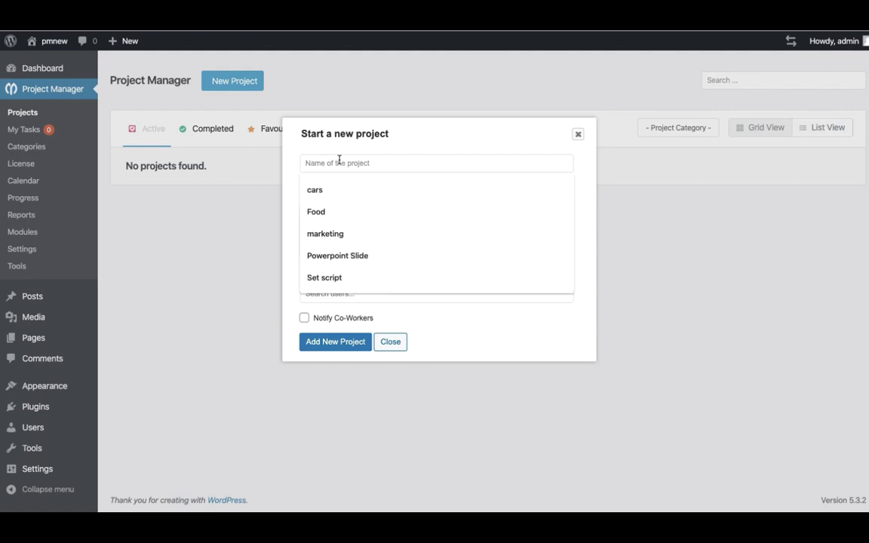
type("Ruth's")
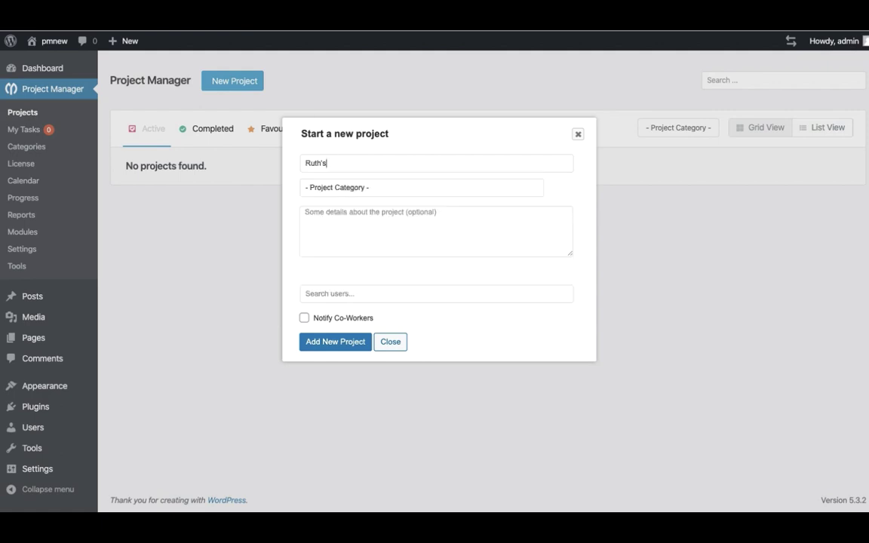
type(" Party")
left_click(332, 187)
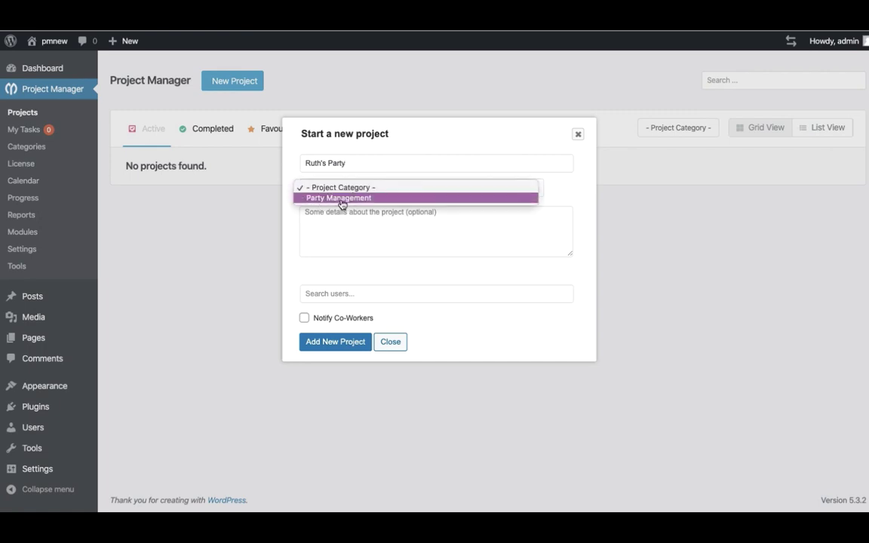
left_click(340, 198)
left_click(336, 346)
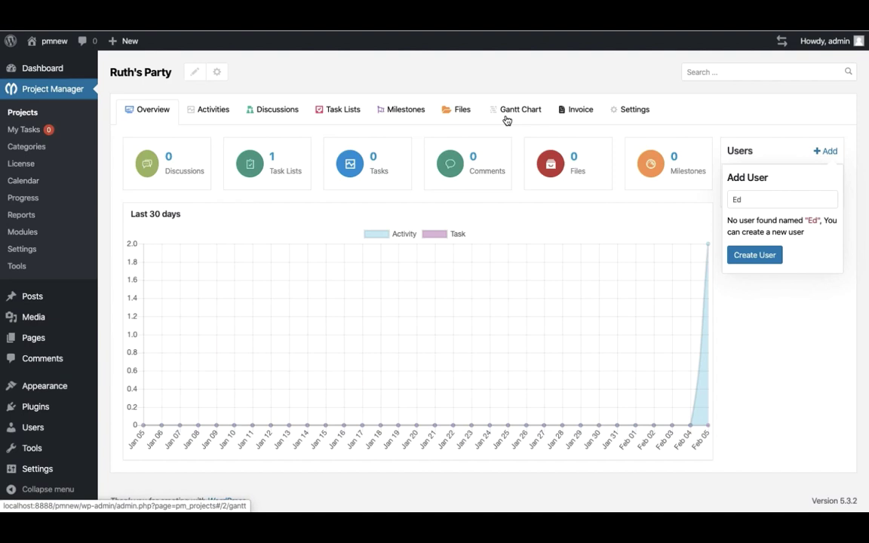
Open the party project's Gantt chart and examine its project and task list bars
left_click(507, 119)
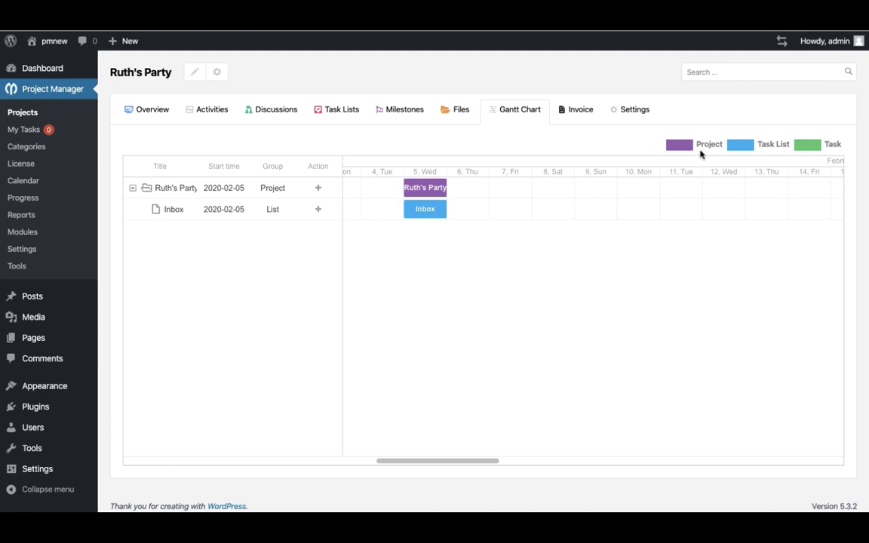
mouse_move(437, 191)
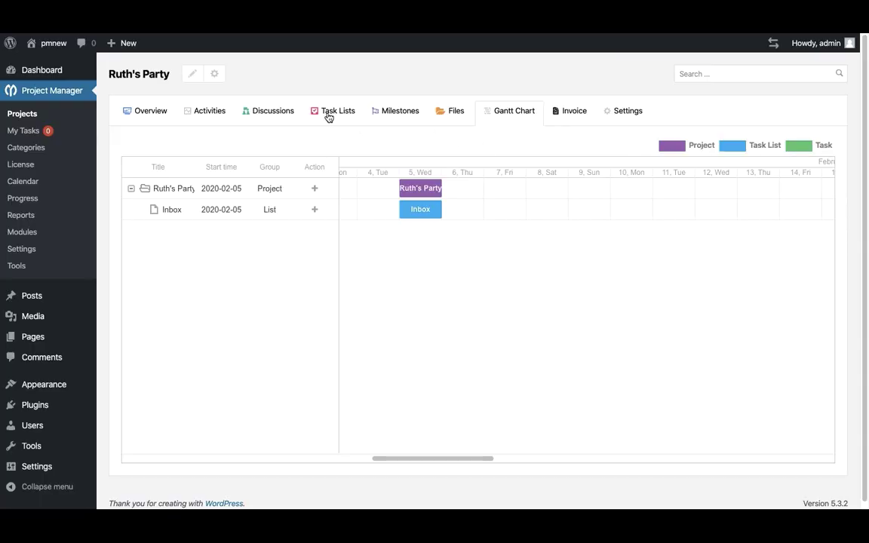
Add a task list named Food to the party project
left_click(329, 117)
left_click(145, 145)
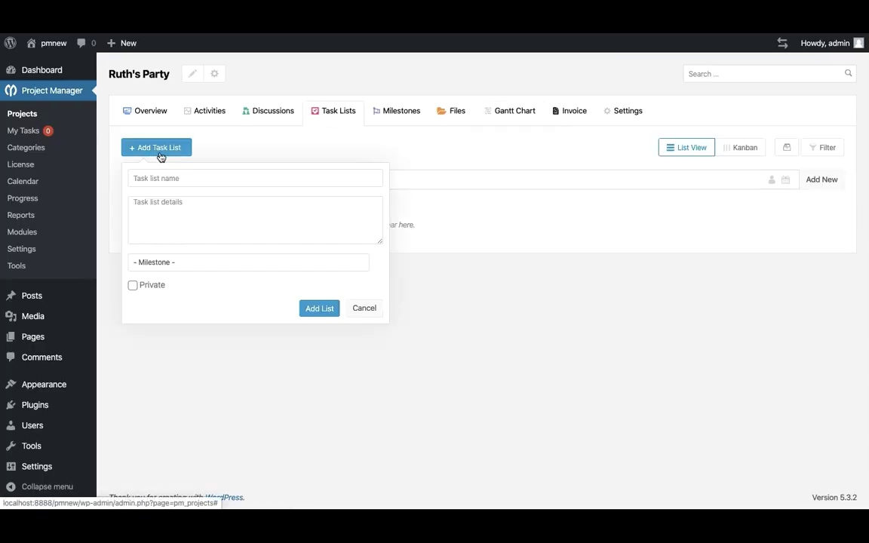
left_click(177, 179)
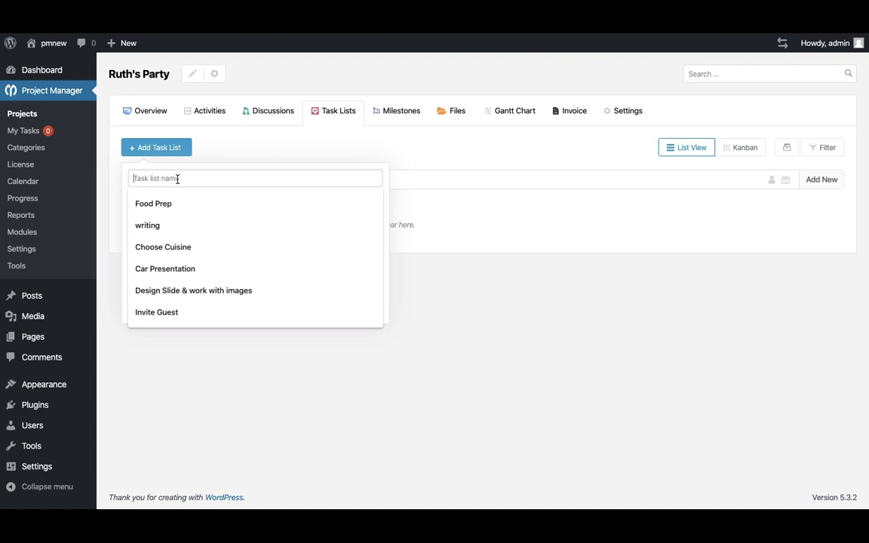
type("Food")
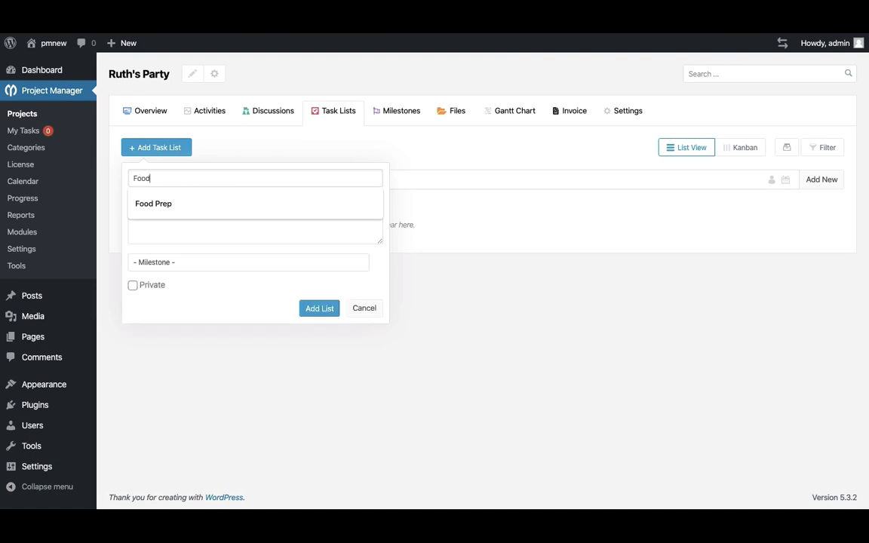
key("Tab")
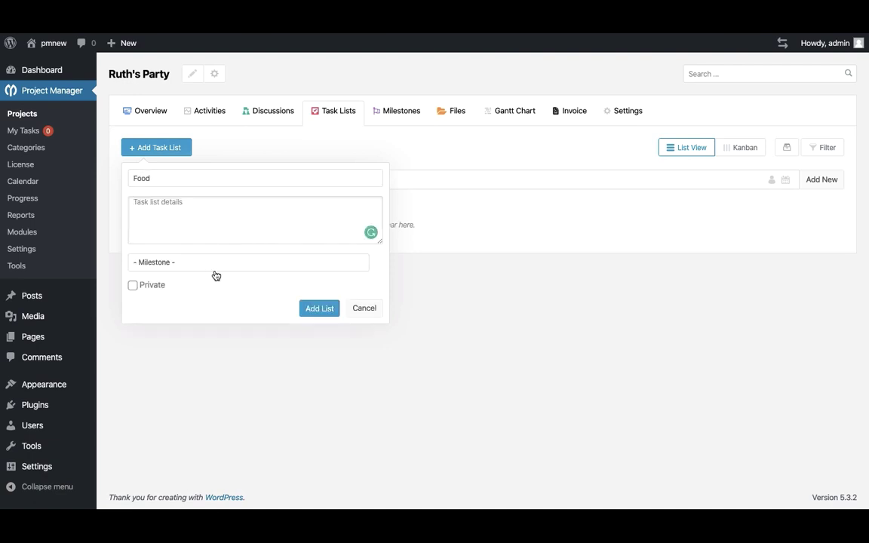
left_click(320, 308)
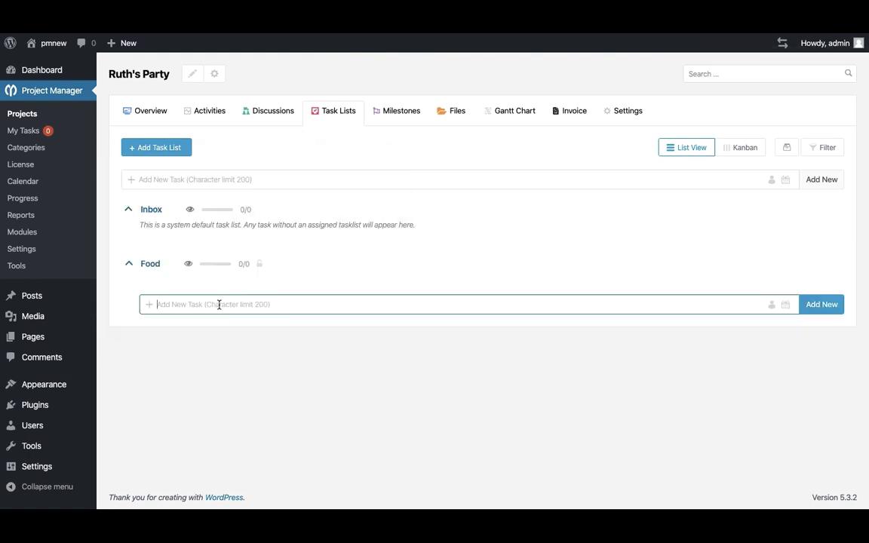
Add the task Contact Restaurant to the Food list with the date Feb 6
type("Contact Restaurant")
left_click(785, 306)
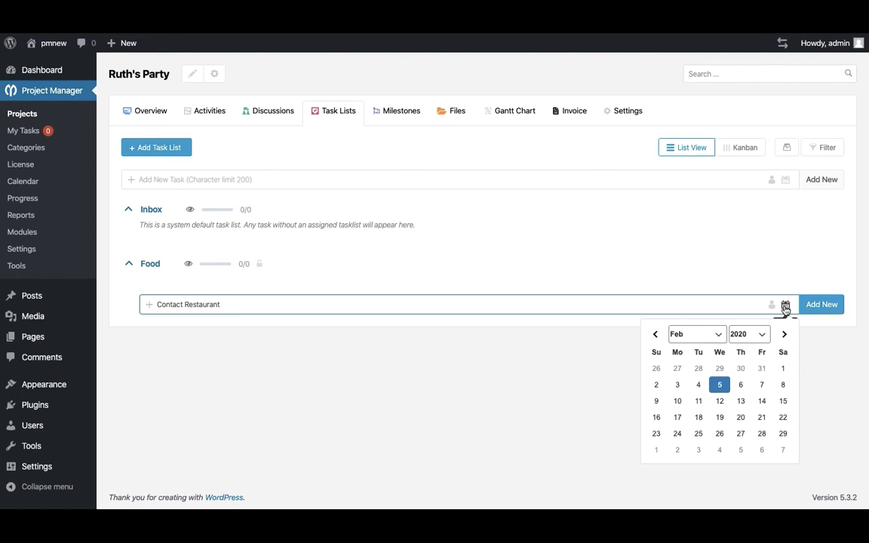
left_click(740, 385)
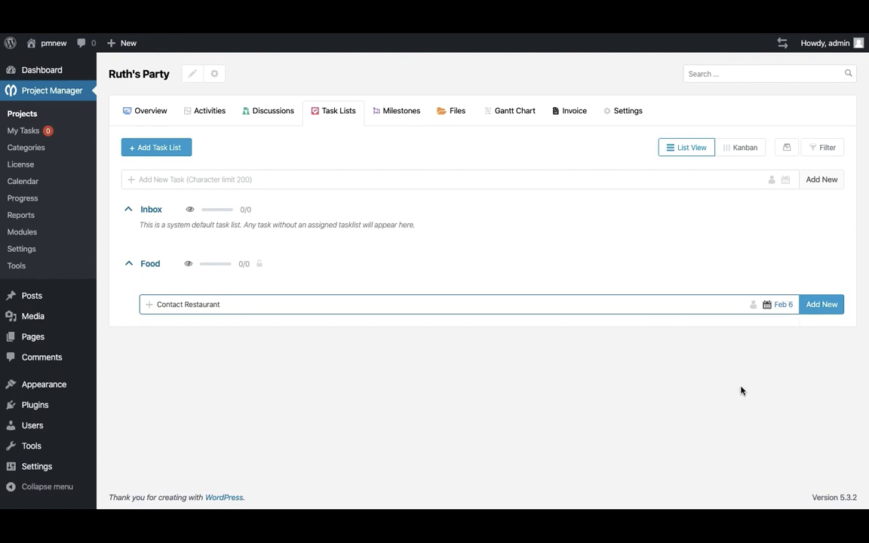
left_click(819, 314)
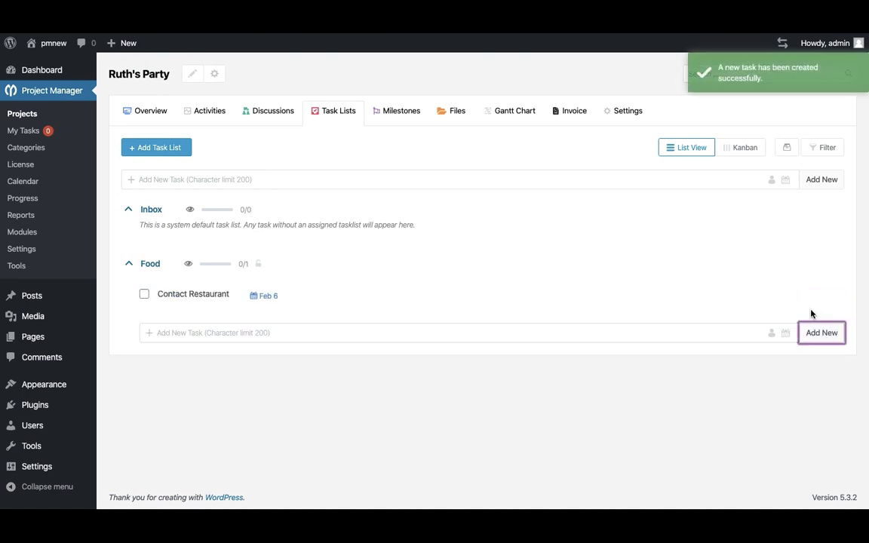
Add a second task list named House Clean UP to the project
left_click(153, 146)
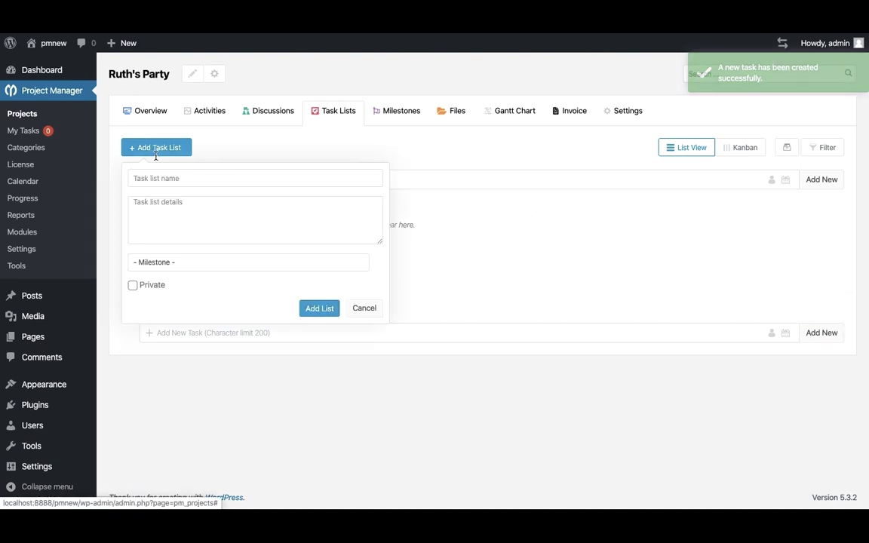
left_click(166, 177)
type("House Clean UP")
left_click(171, 203)
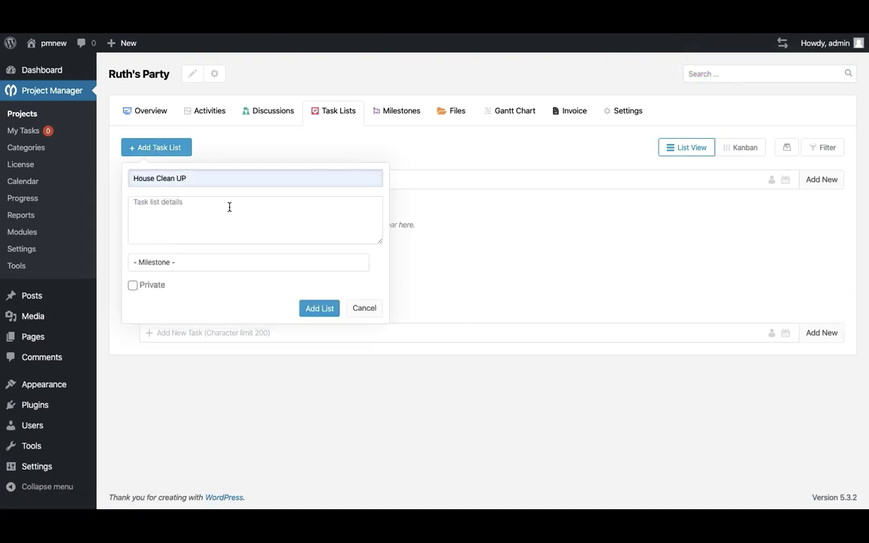
left_click(320, 308)
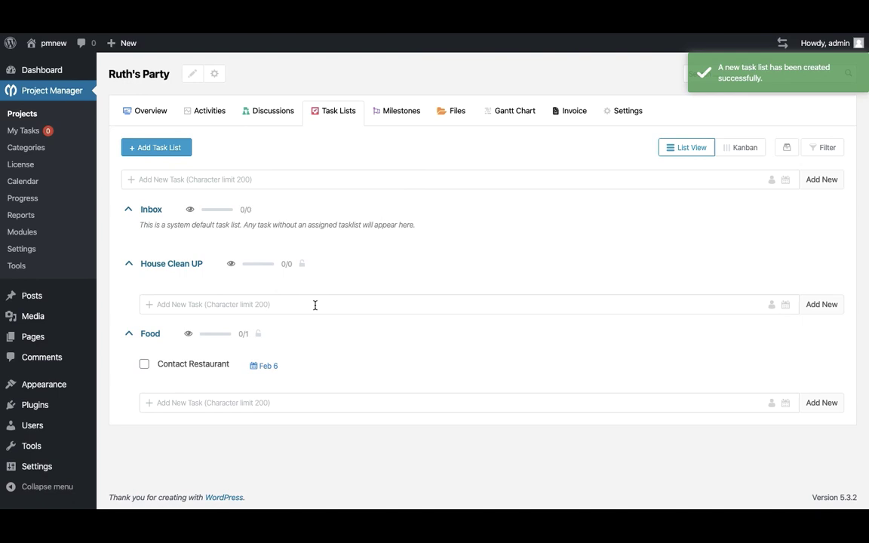
Add the task Rooms to the House Clean UP list with the date Feb 8
left_click(170, 304)
type("Rooms")
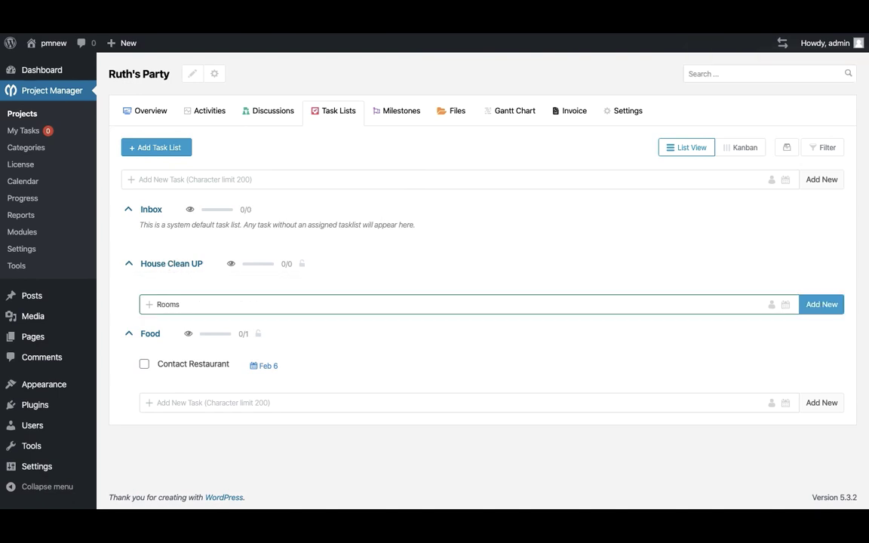
left_click(785, 304)
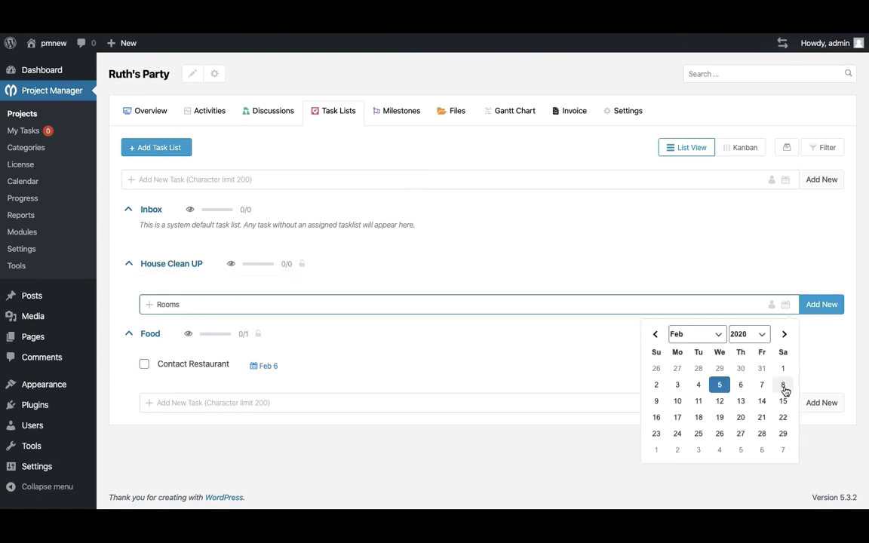
left_click(783, 385)
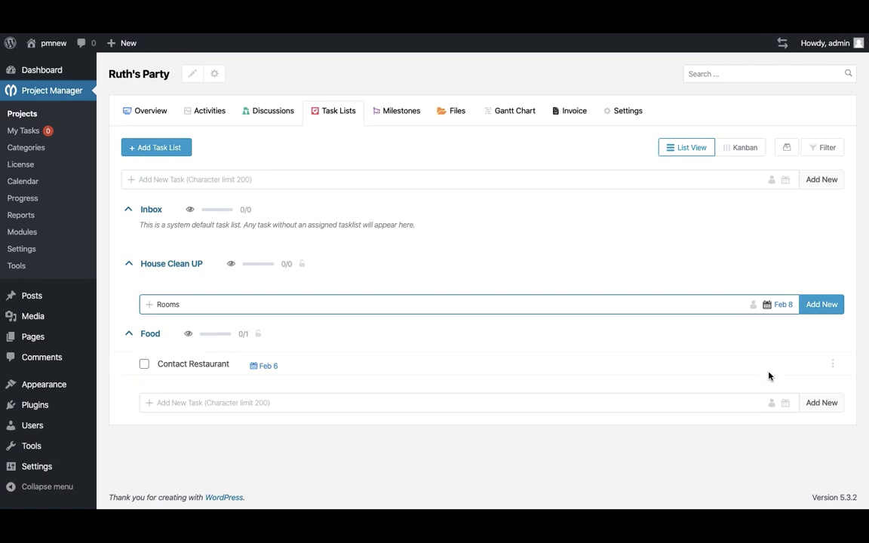
left_click(822, 305)
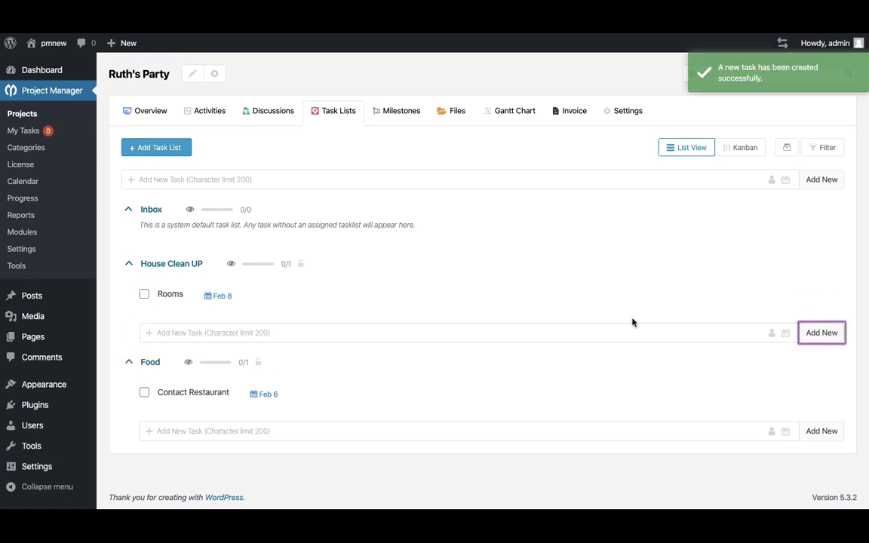
Add a third task list named Furniture to the project
left_click(156, 147)
type("Fu")
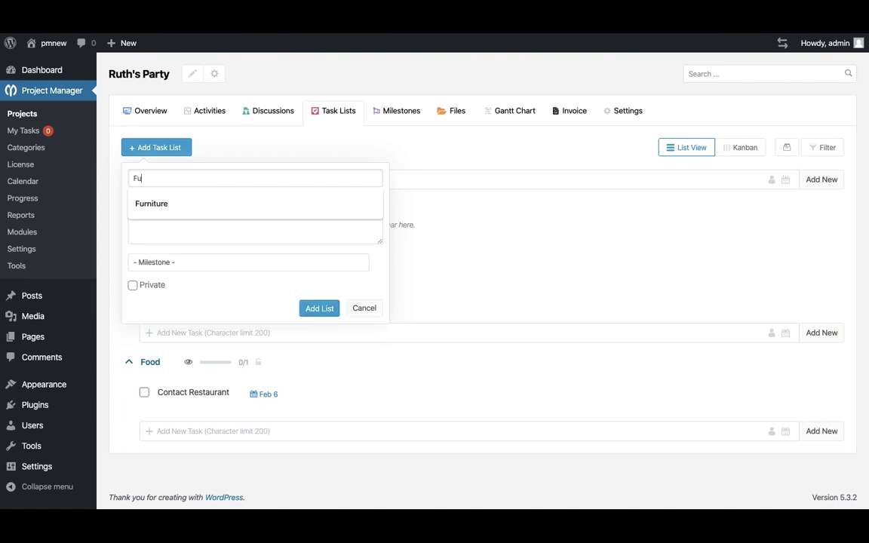
left_click(187, 186)
left_click(320, 308)
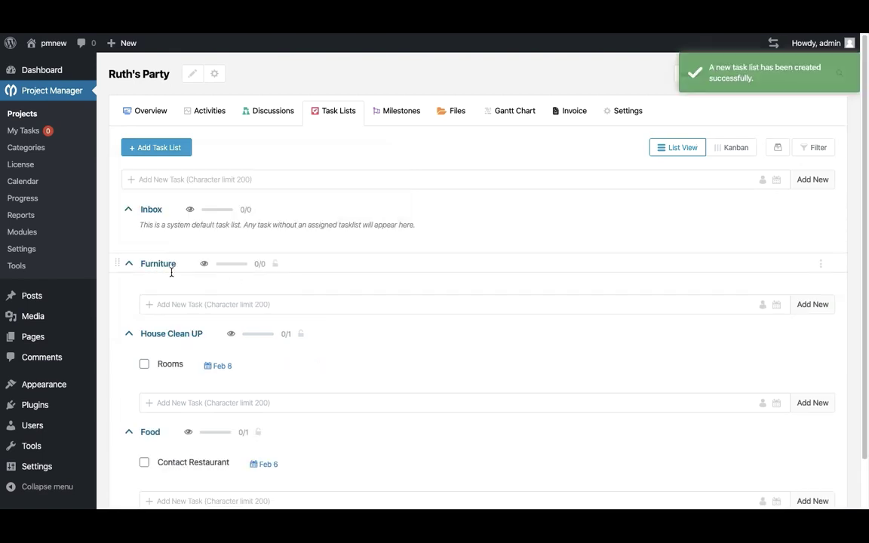
Add the task Rent Chairs to the Furniture list with the date Feb 13
left_click(207, 305)
type("Rent Chairs")
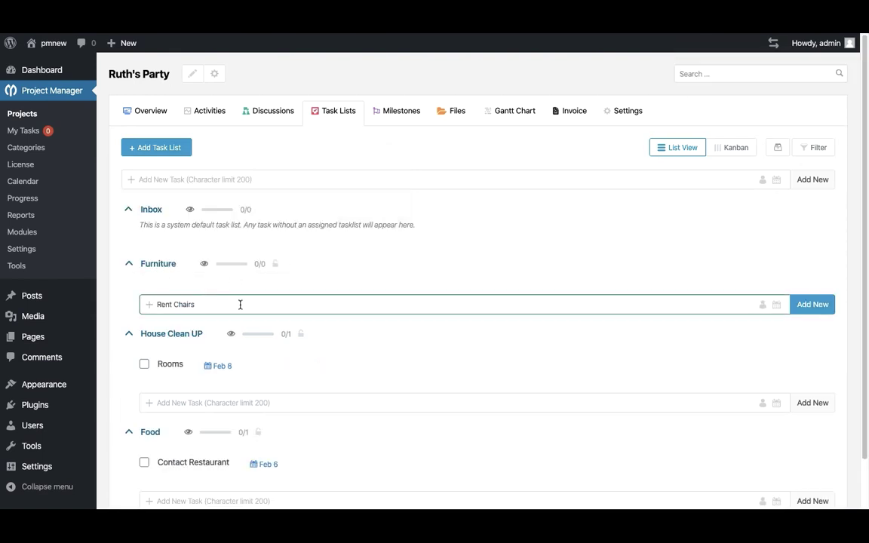
left_click(776, 305)
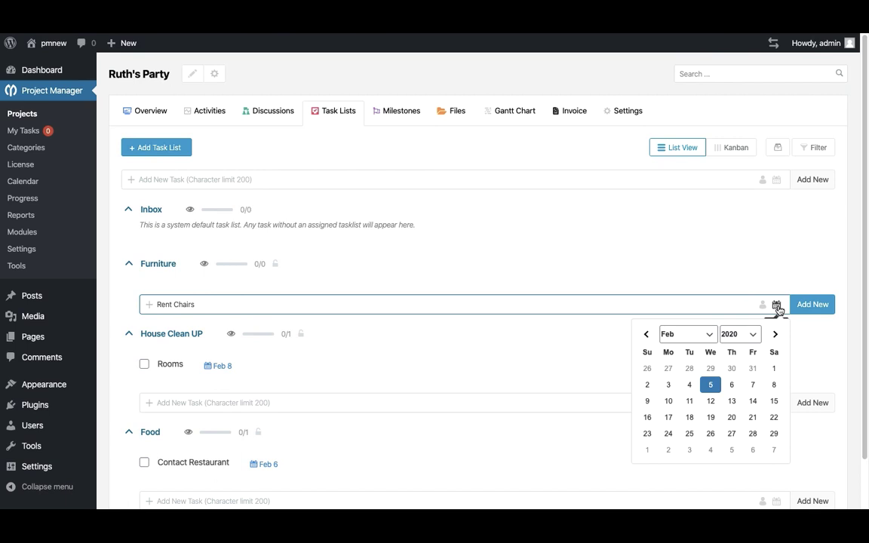
left_click(731, 401)
left_click(812, 304)
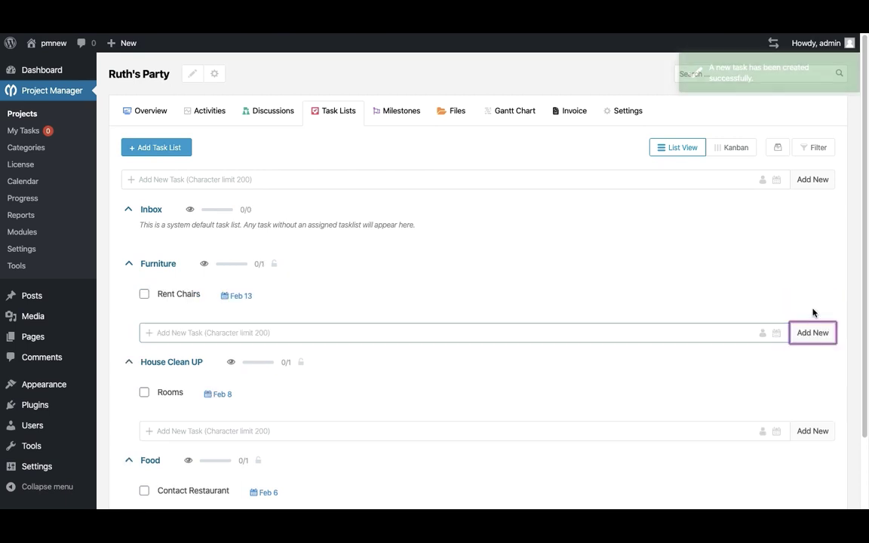
Add the task Rent Tables to the Furniture list with the date Feb 14
left_click(527, 330)
type("Rent Tables")
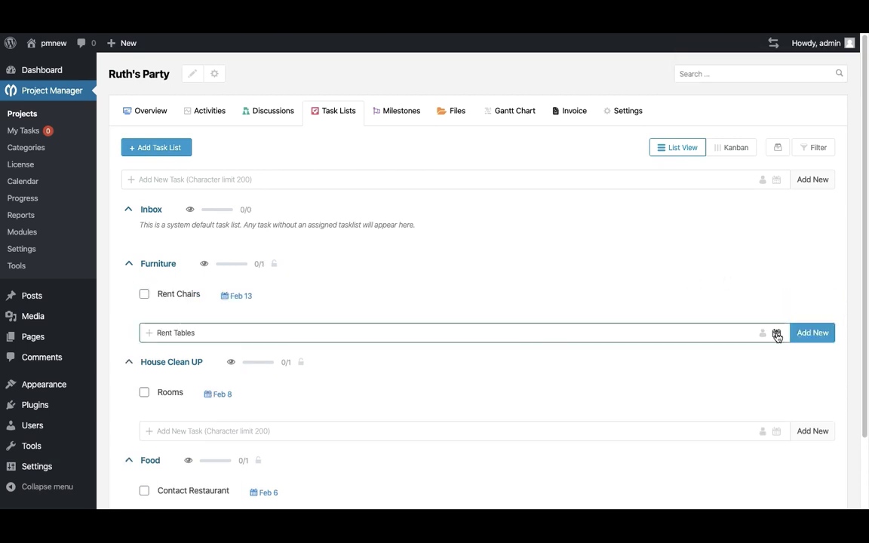
left_click(777, 334)
left_click(753, 428)
key("Return")
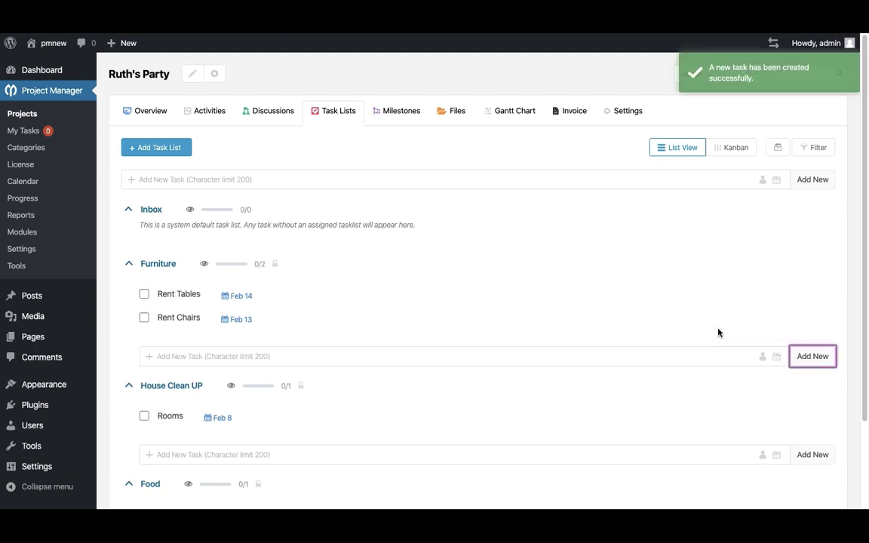
Look over the project's task lists and open its Gantt chart
scroll(717, 332, "down", 3)
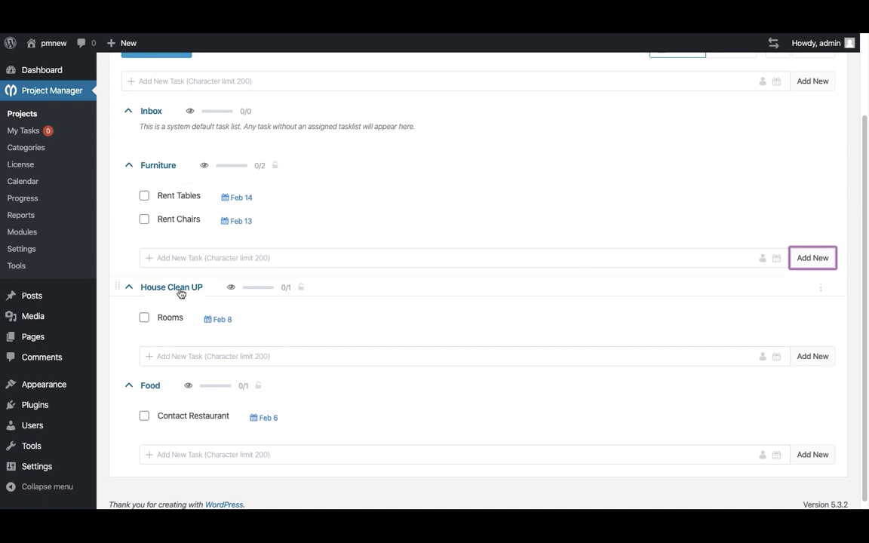
scroll(468, 357, "up", 3)
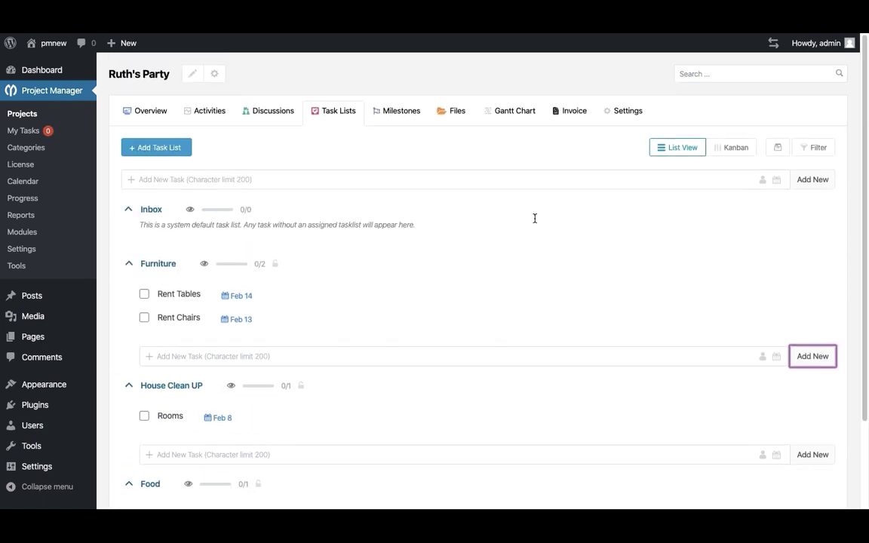
left_click(515, 113)
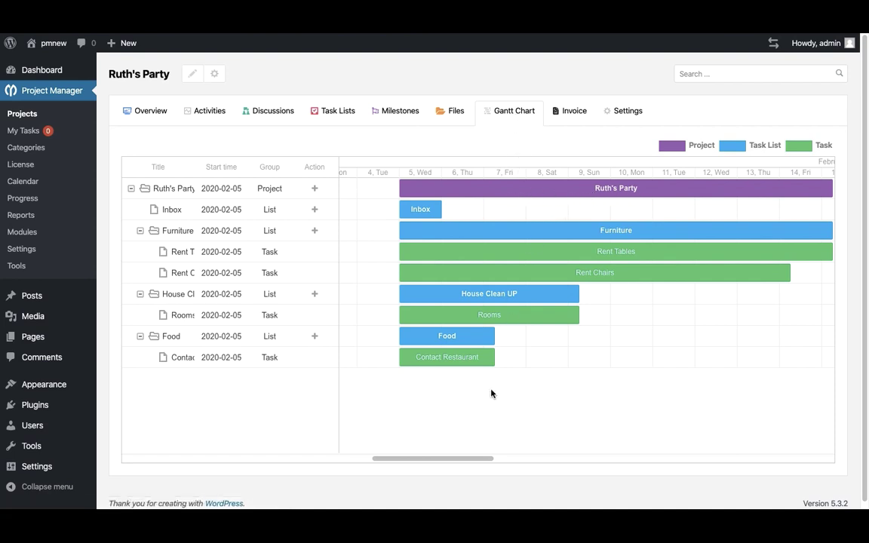
Reschedule Contact Restaurant on the Gantt timeline to run from February 7 to 11, and shift the Rent Tables bar forward in time
scroll(466, 463, "right", 2)
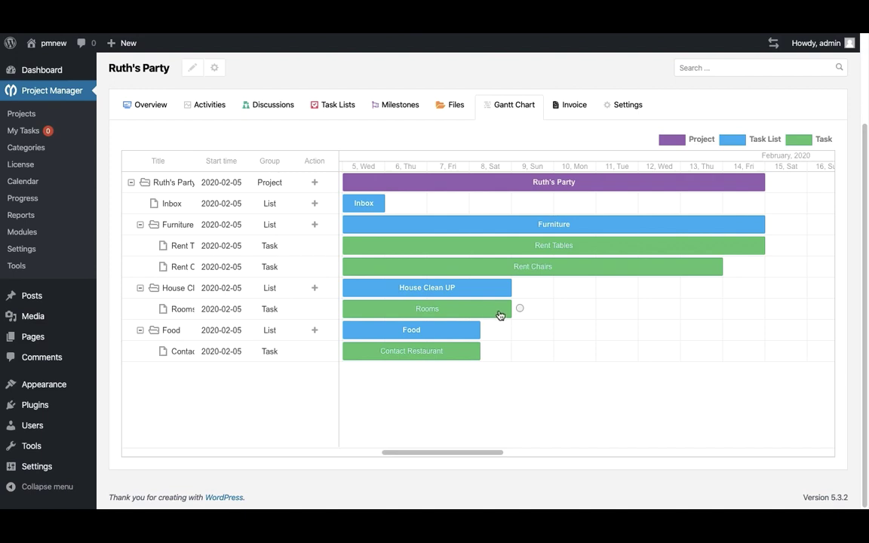
mouse_move(513, 309)
left_mouse_down()
mouse_move(597, 310)
mouse_move(513, 310)
left_mouse_up()
left_click_drag(460, 351, 531, 378)
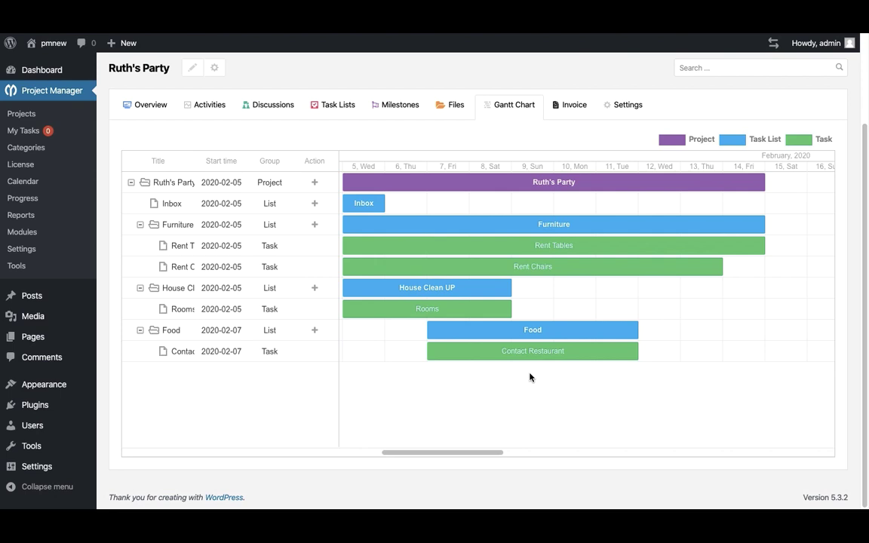
left_click_drag(547, 249, 716, 268)
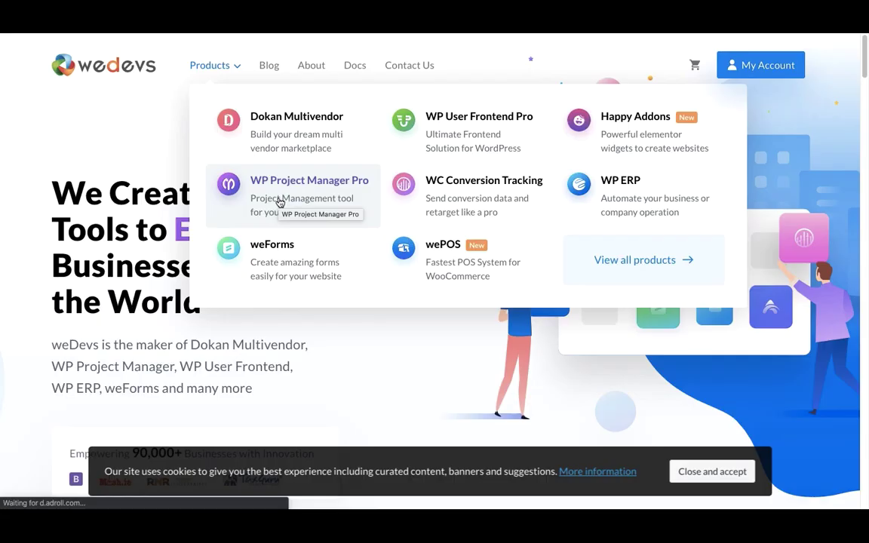
Switch to the weDevs website and open the WP Project Manager Pro product page
left_click(278, 200)
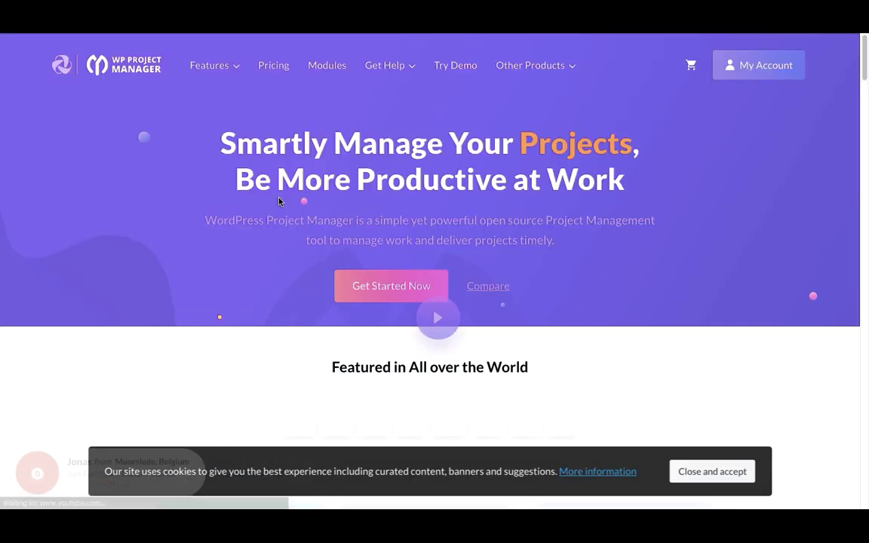